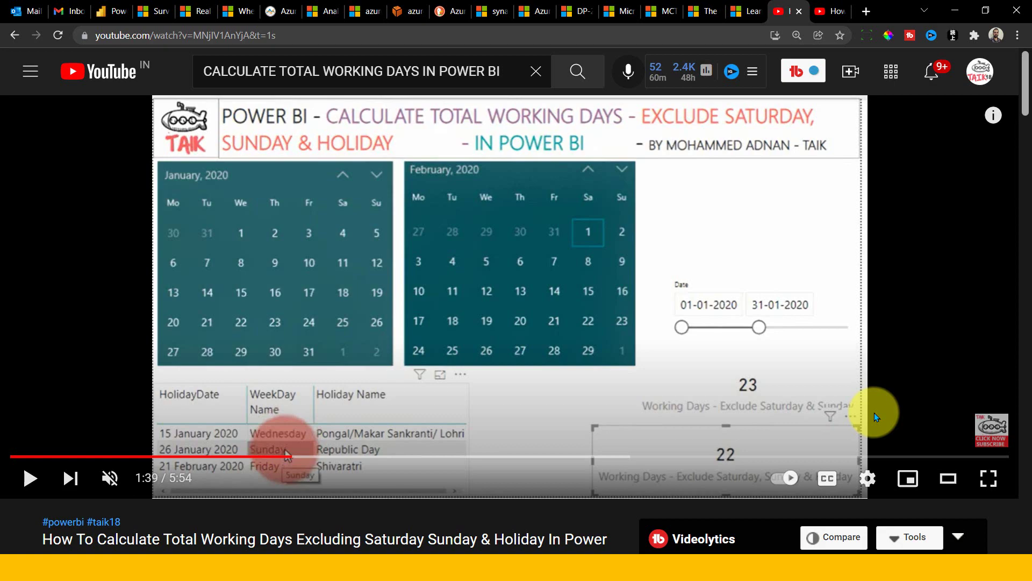
# Scroll down the working-days tutorial page in YouTube to finish it before returning to the Power BI report
pyautogui.scroll(-4, 668, 385)
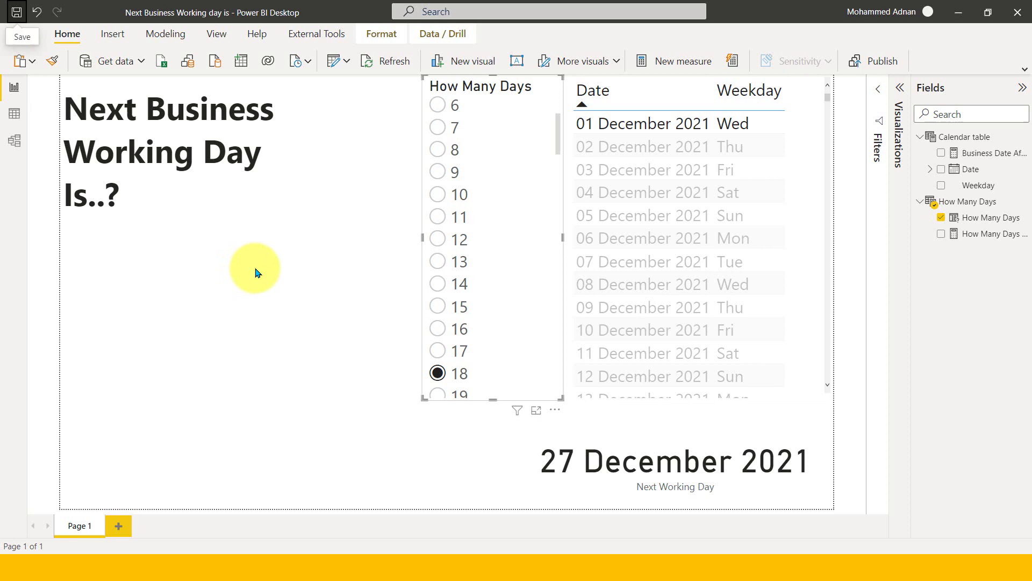
# Try 1, then 3, then 7 in the How Many Days slicer; 7 gives 10 December 2021
pyautogui.scroll(3, 506, 258)
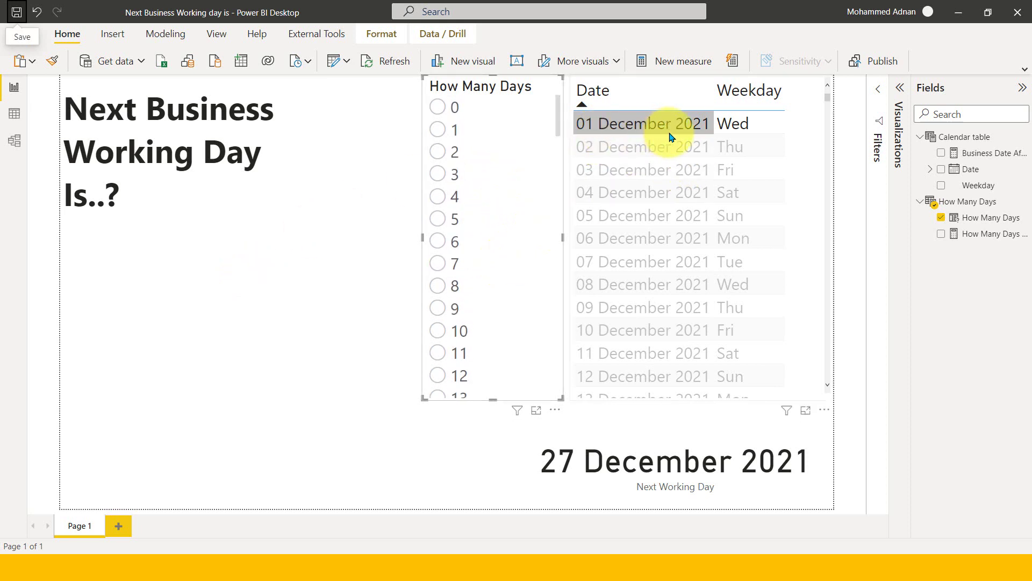
pyautogui.click(436, 130)
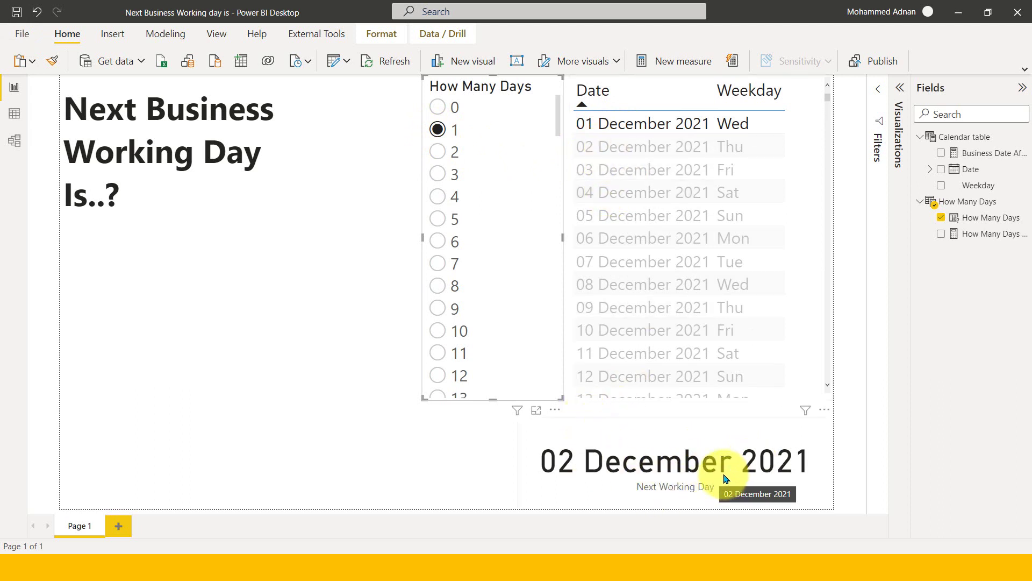
pyautogui.click(438, 175)
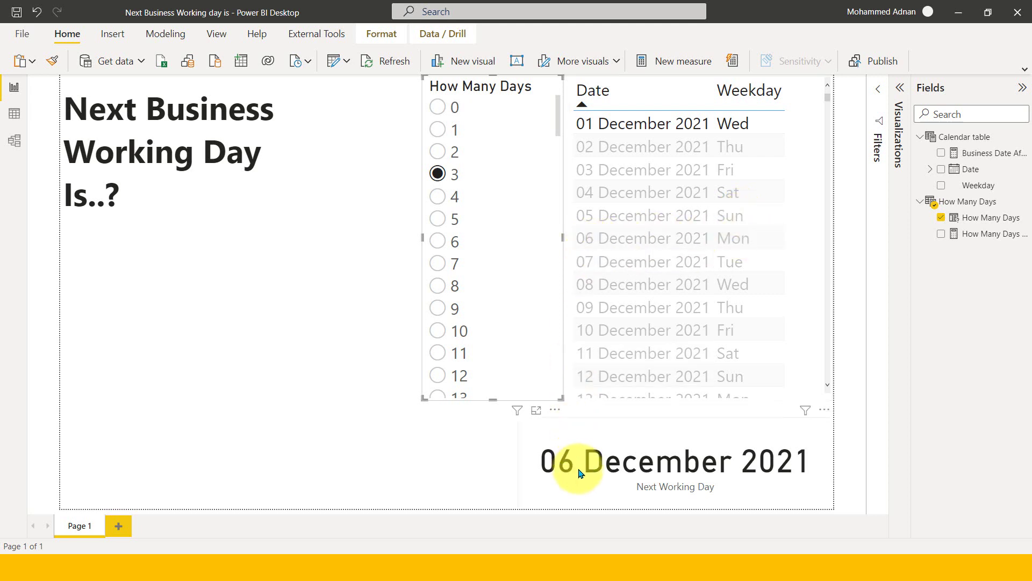
pyautogui.click(439, 264)
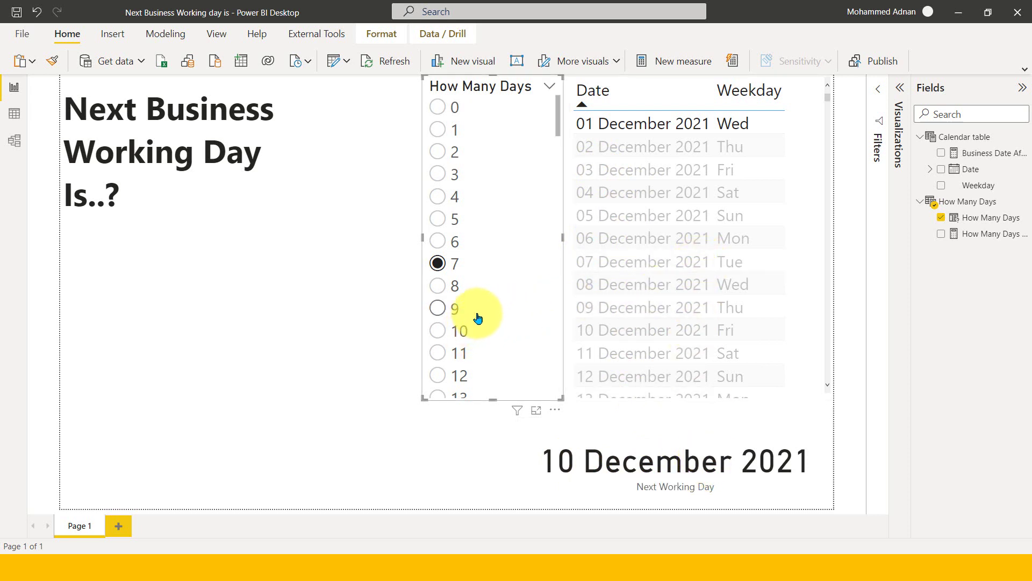
# Pick 15 in the How Many Days slicer, giving 20 December 2021, and check the date table's weekends
pyautogui.scroll(-2, 458, 333)
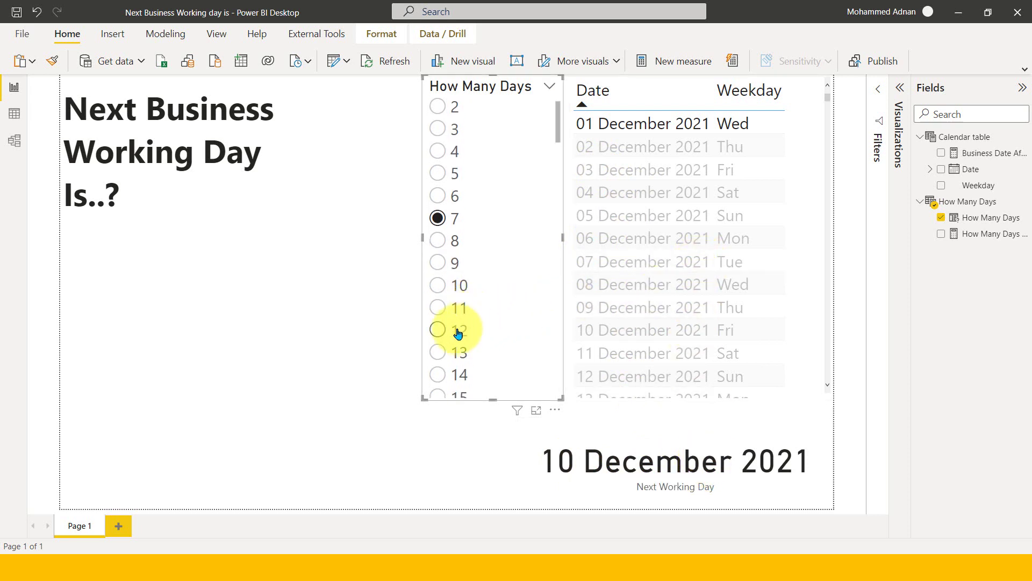
pyautogui.click(438, 395)
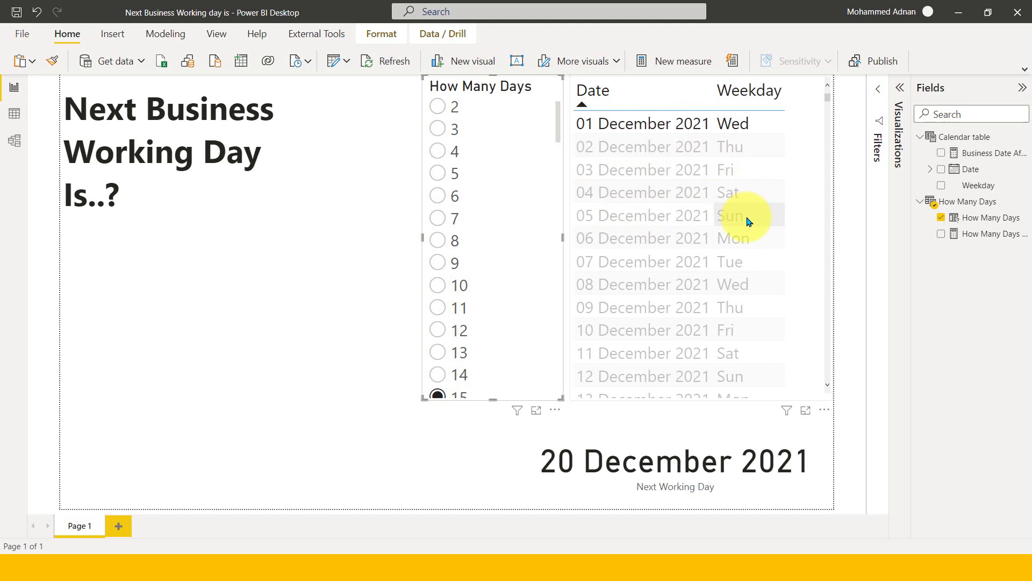
pyautogui.scroll(-2, 755, 223)
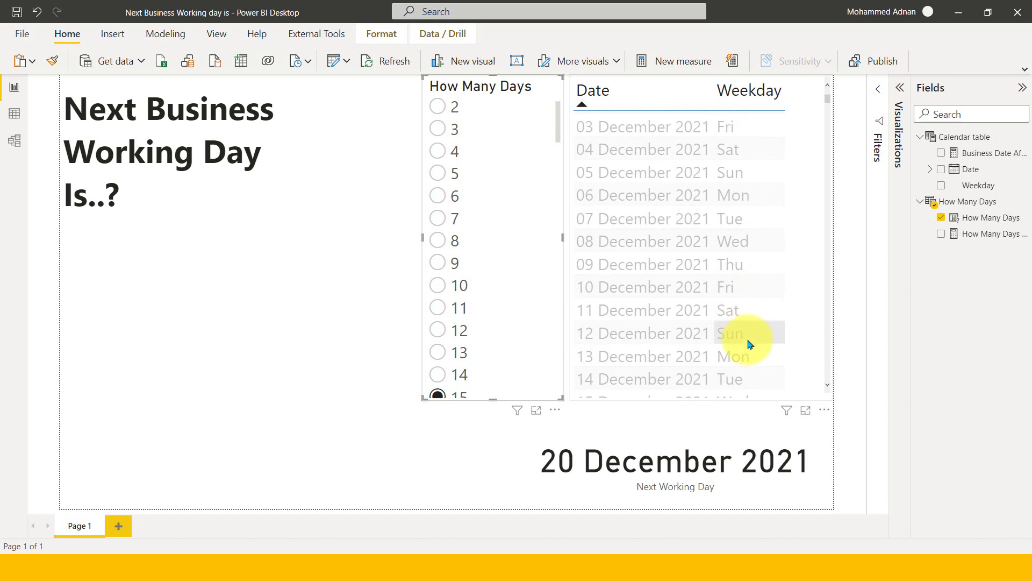
pyautogui.scroll(2, 594, 171)
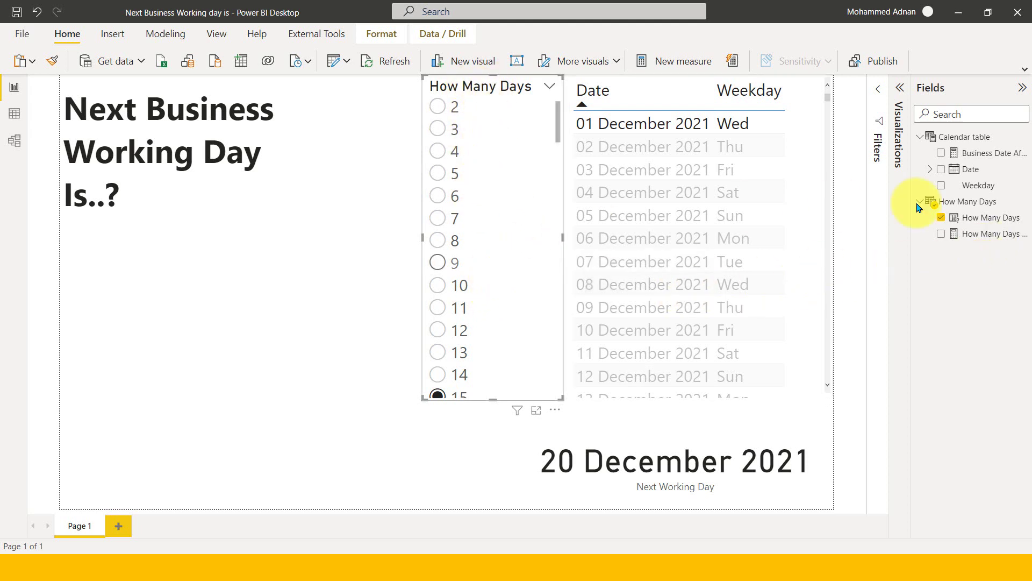
# Show the Modeling ribbon, then pick 10 in How Many Days for 14 December 2021
pyautogui.click(165, 33)
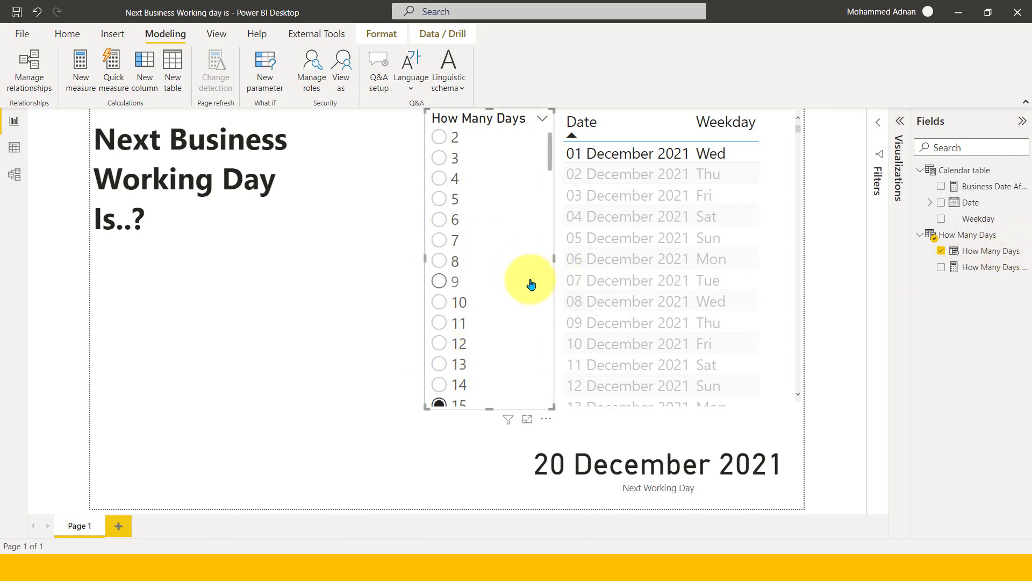
pyautogui.scroll(-1, 465, 322)
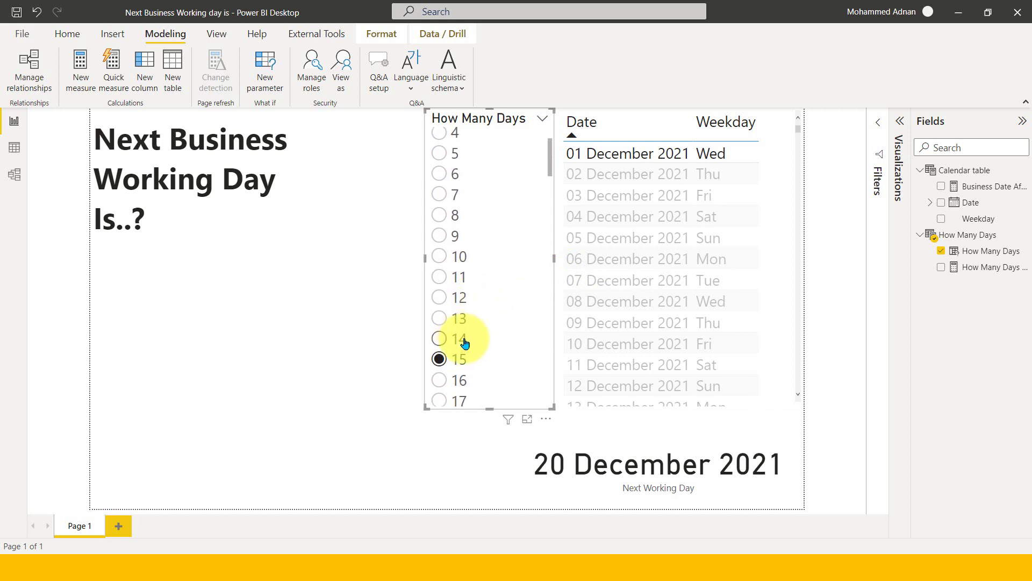
pyautogui.scroll(-2, 466, 340)
pyautogui.click(444, 179)
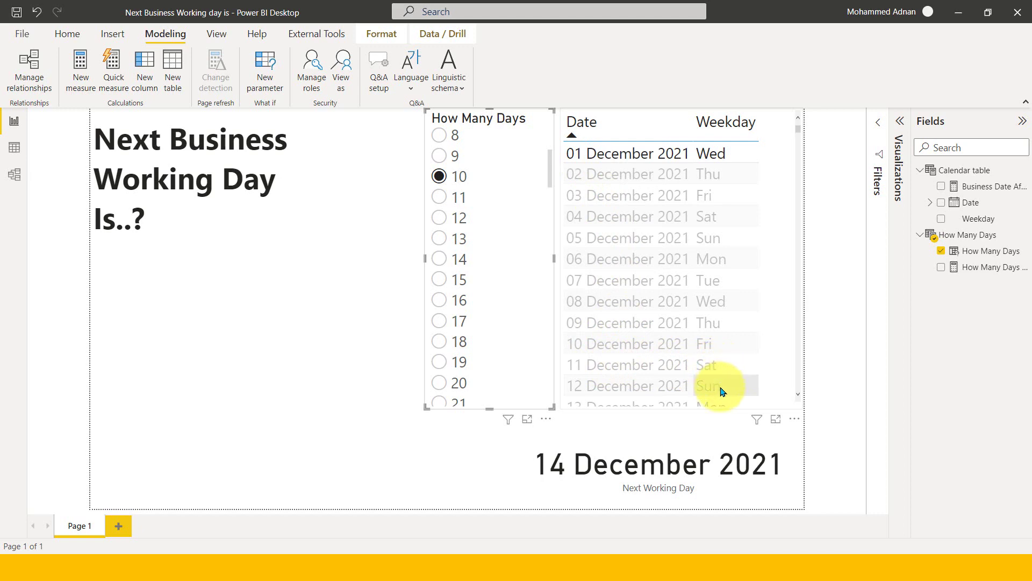
pyautogui.scroll(-1, 726, 380)
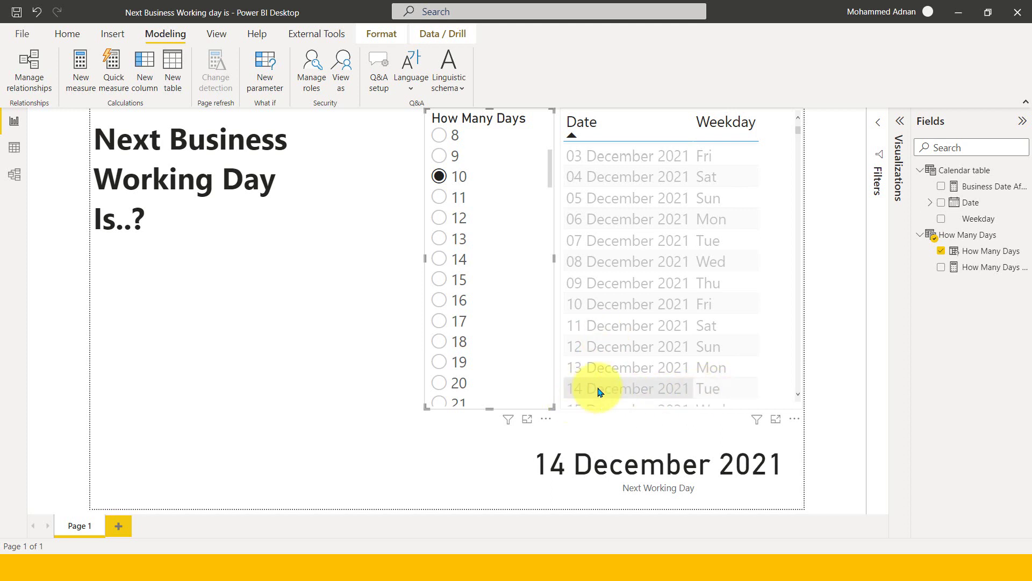
pyautogui.click(975, 190)
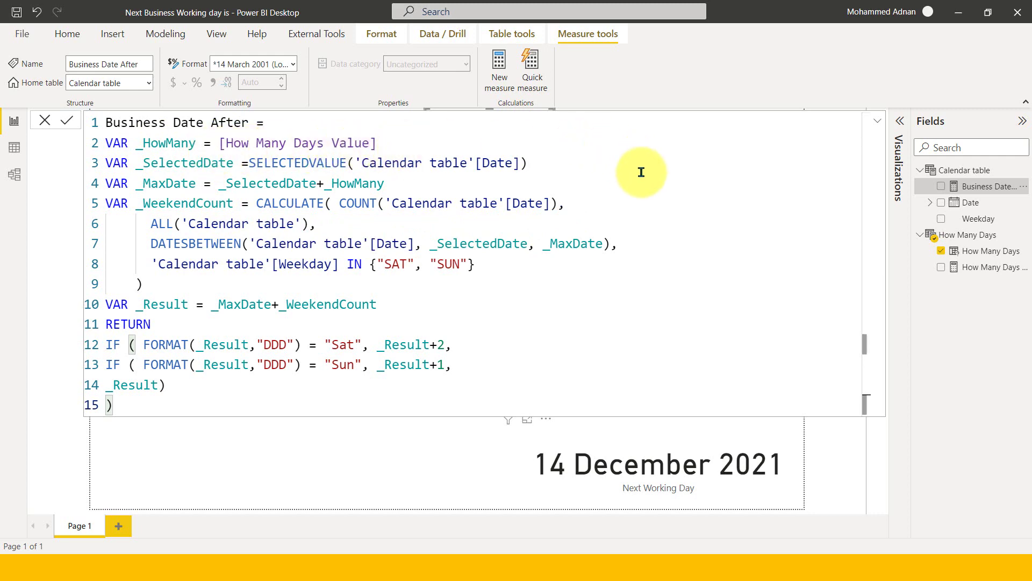
pyautogui.click(491, 200)
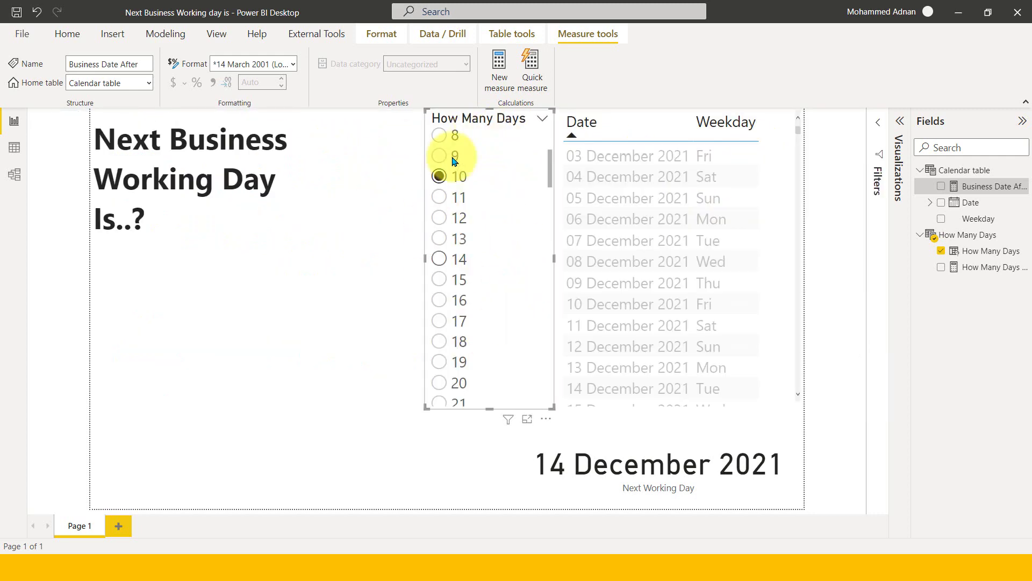
pyautogui.click(975, 252)
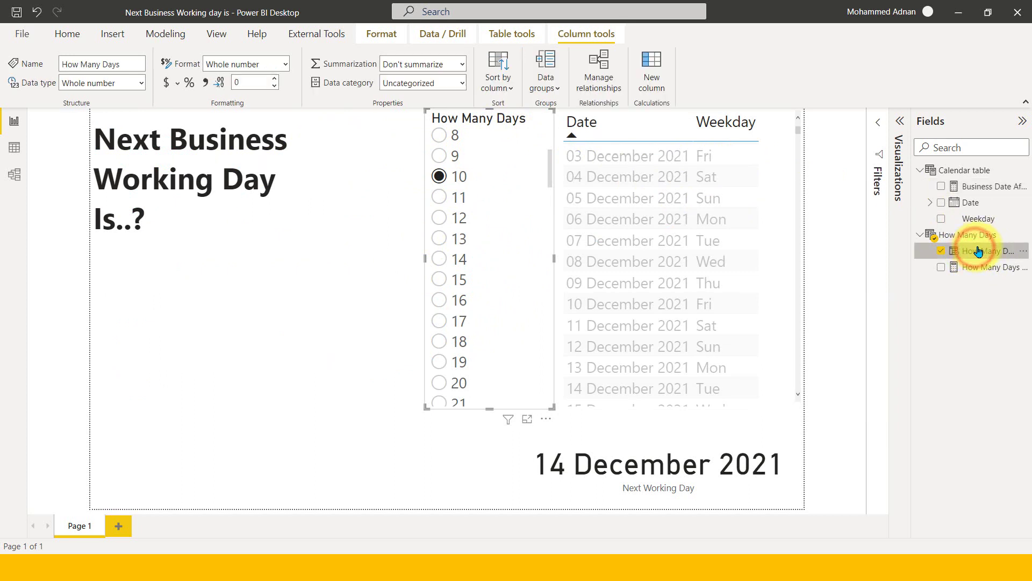
pyautogui.click(980, 267)
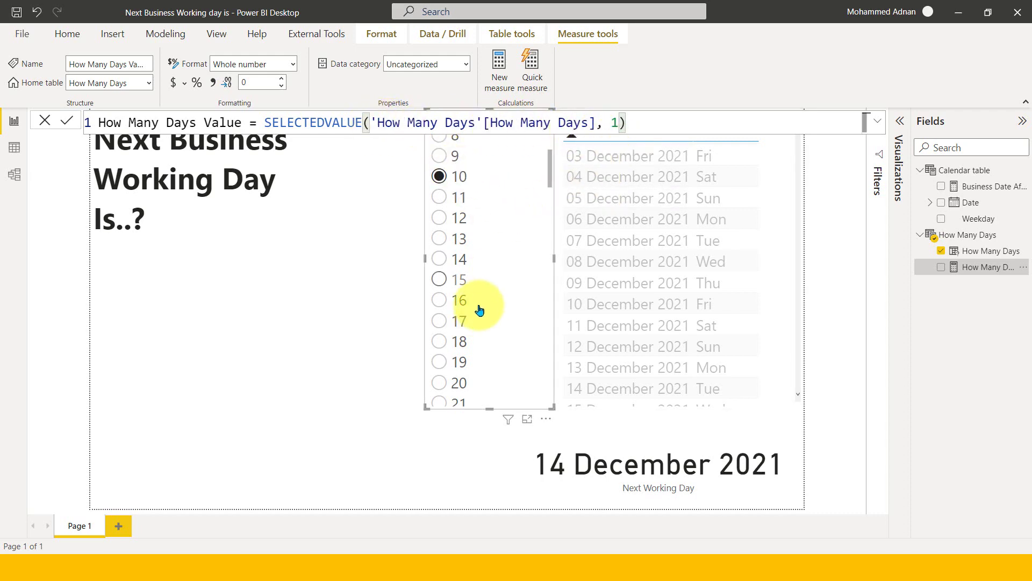
pyautogui.click(990, 188)
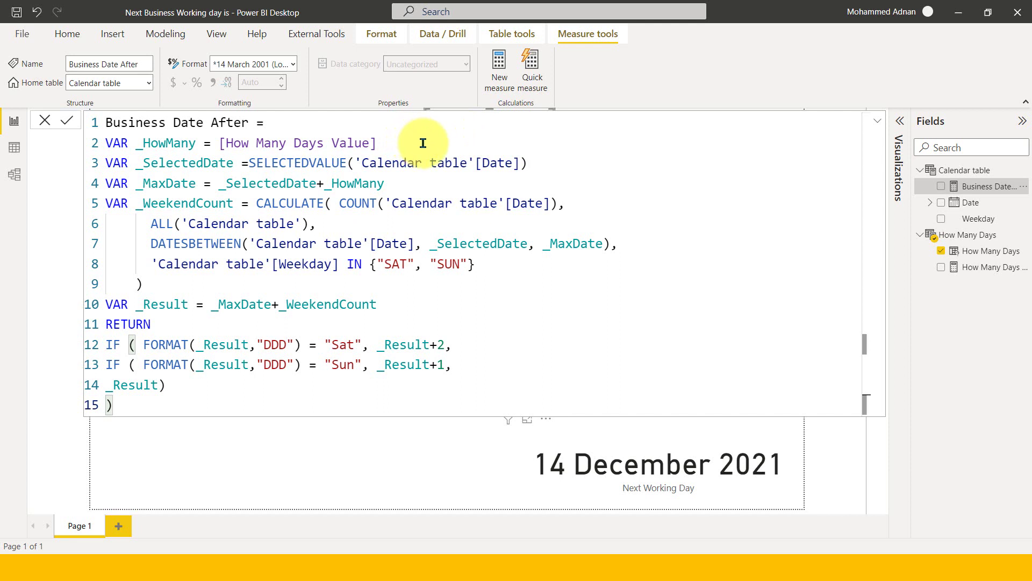
pyautogui.moveTo(380, 141); pyautogui.dragTo(421, 129)
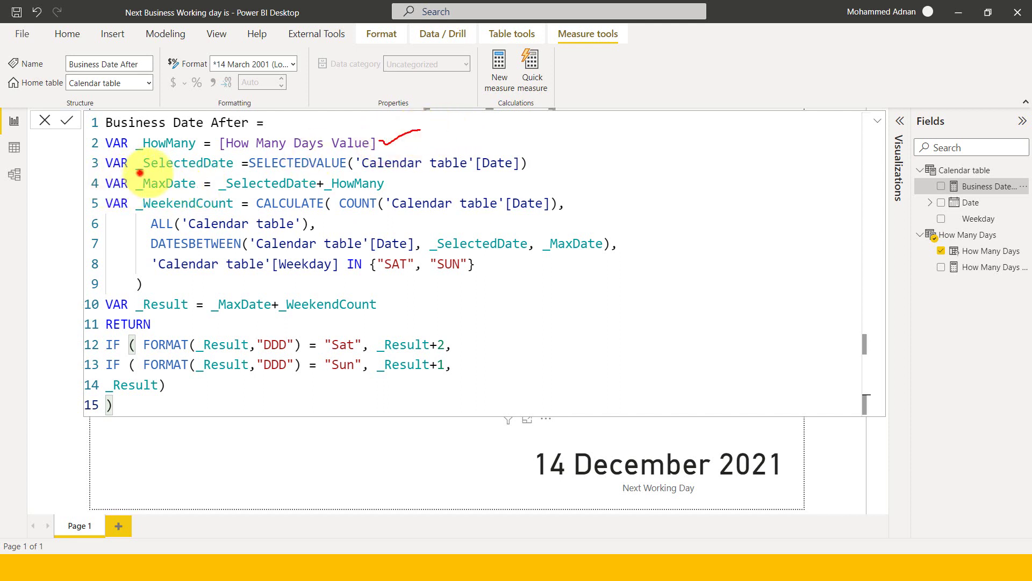
pyautogui.moveTo(139, 172); pyautogui.dragTo(241, 172)
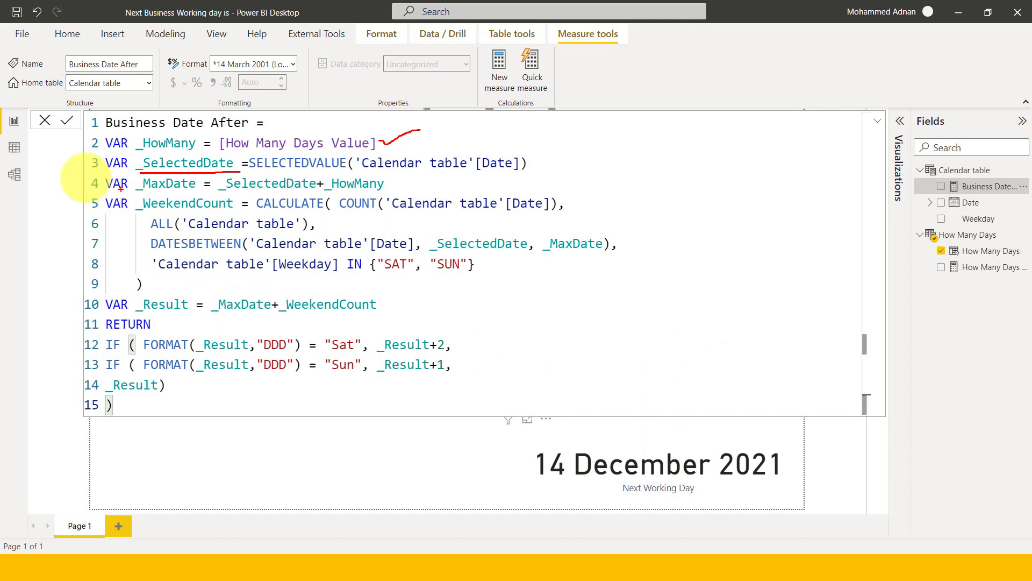
pyautogui.click(42, 123)
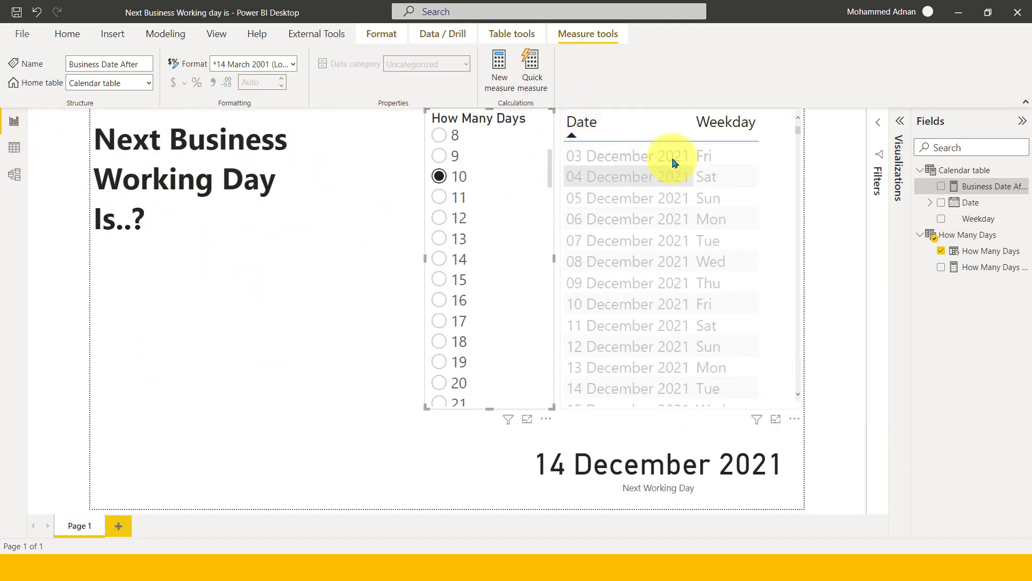
pyautogui.scroll(2, 696, 258)
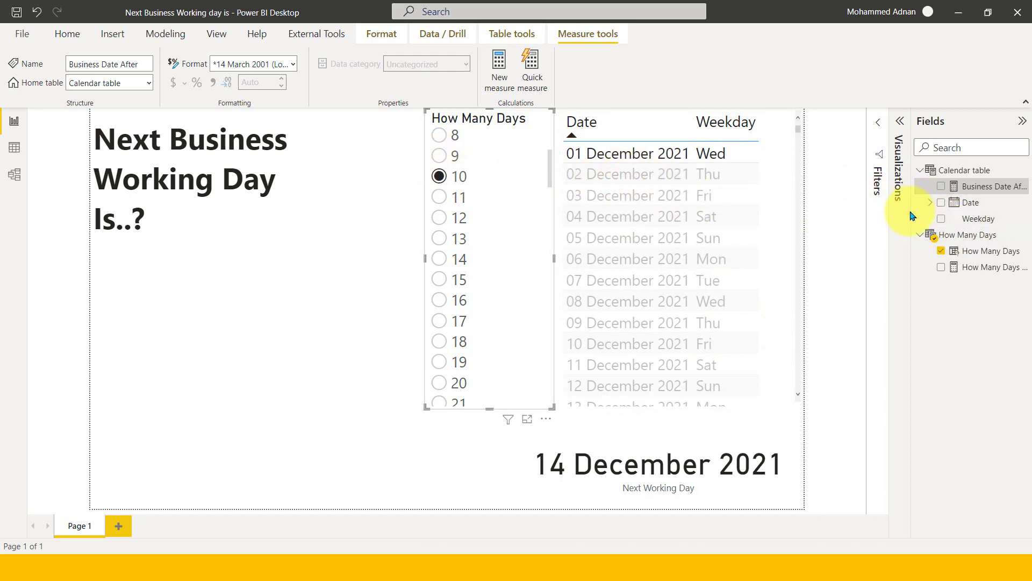
pyautogui.click(976, 203)
pyautogui.click(975, 187)
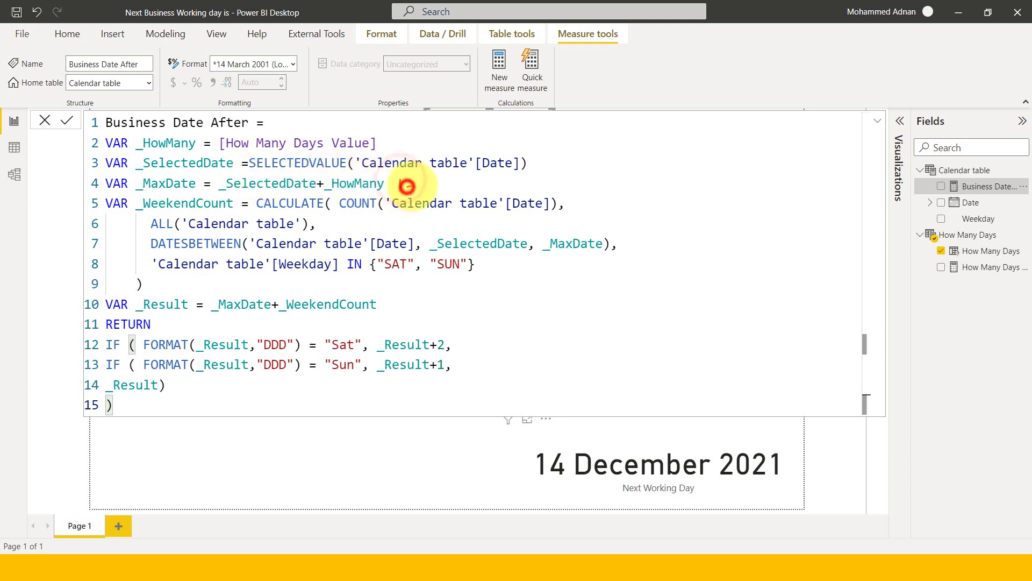
pyautogui.click(408, 185)
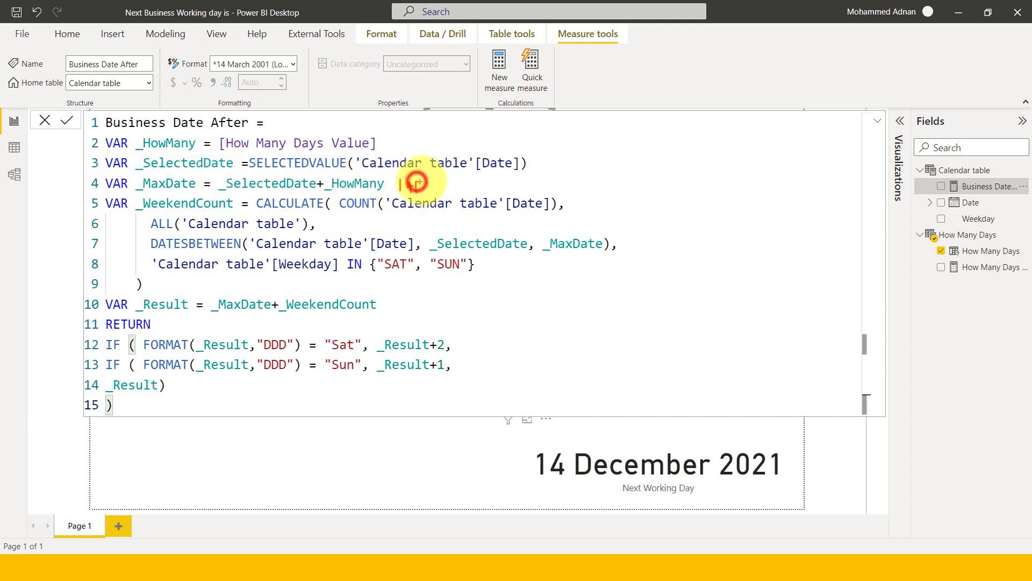
pyautogui.moveTo(417, 183); pyautogui.dragTo(466, 177)
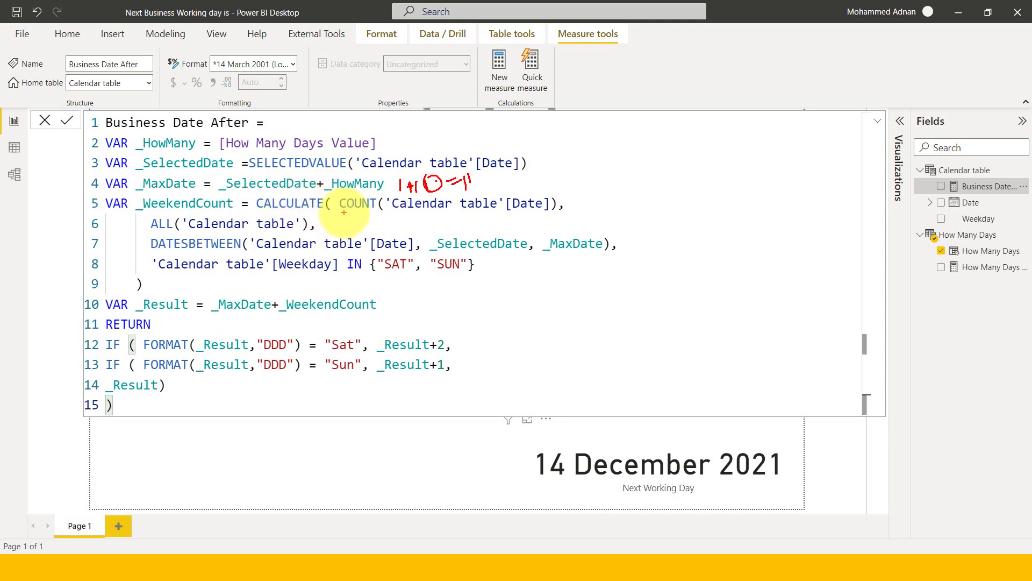
pyautogui.moveTo(348, 212); pyautogui.dragTo(556, 209)
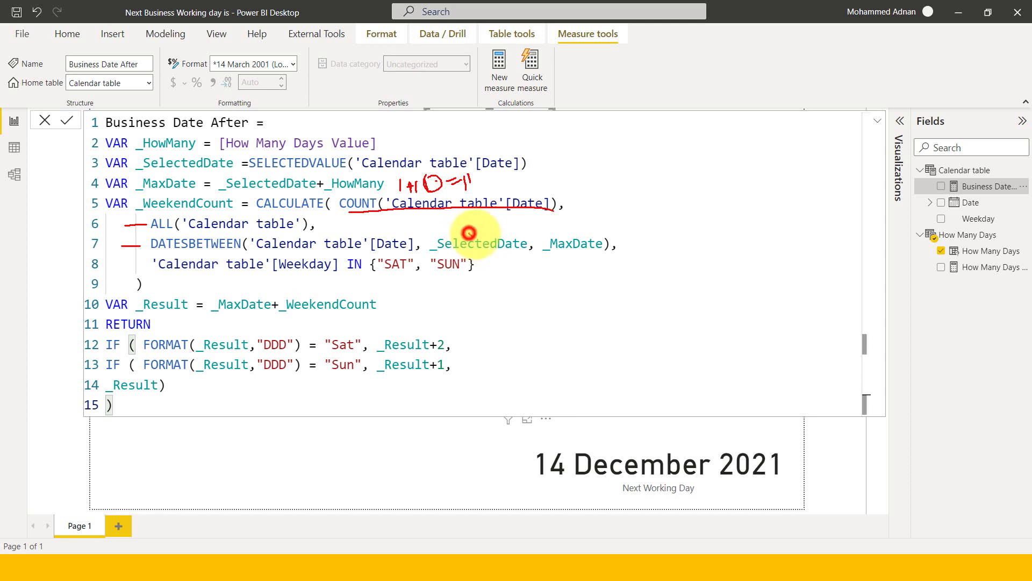
pyautogui.moveTo(469, 233); pyautogui.dragTo(491, 226)
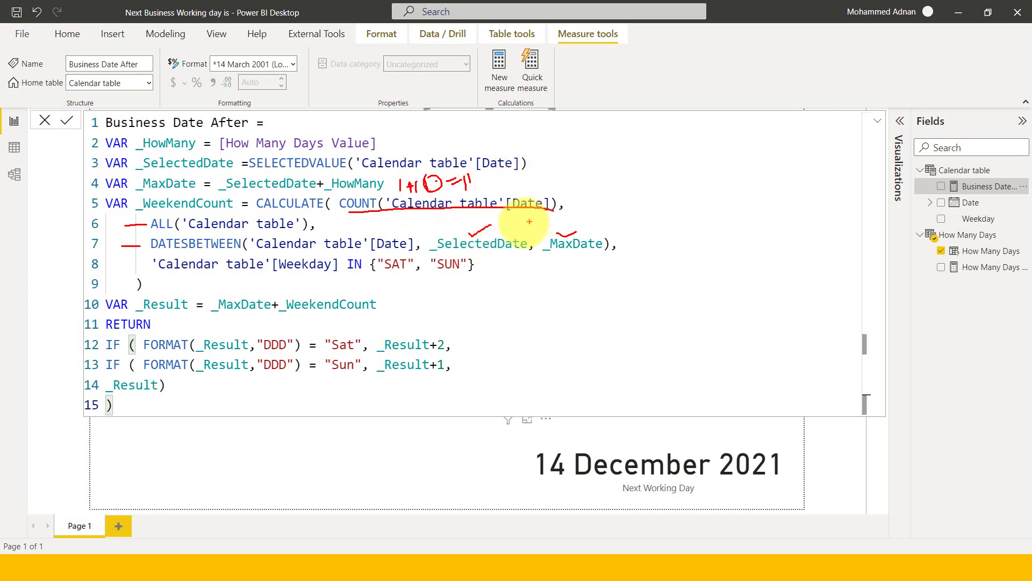
pyautogui.moveTo(498, 226); pyautogui.dragTo(552, 230)
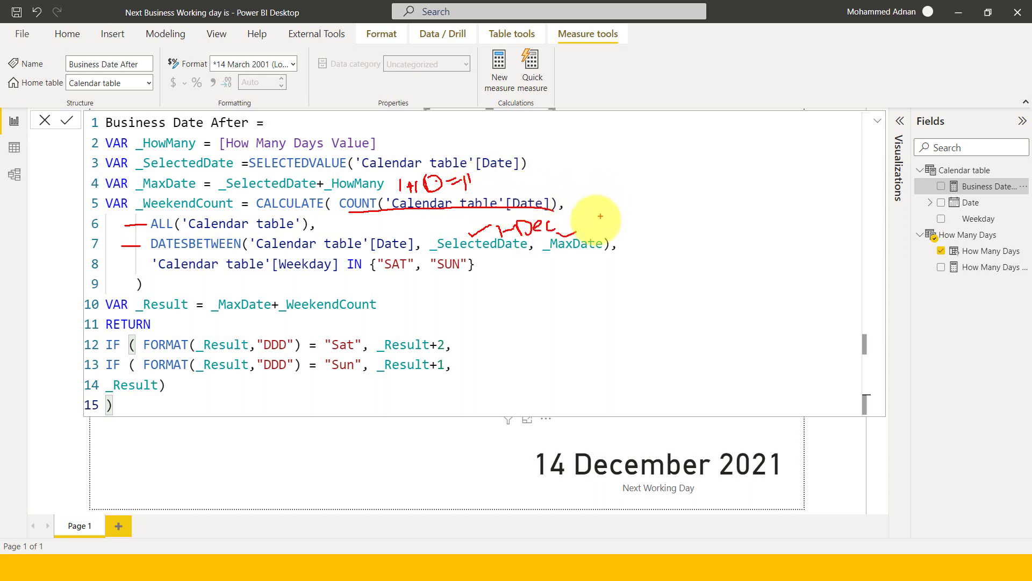
pyautogui.moveTo(579, 229); pyautogui.dragTo(596, 225)
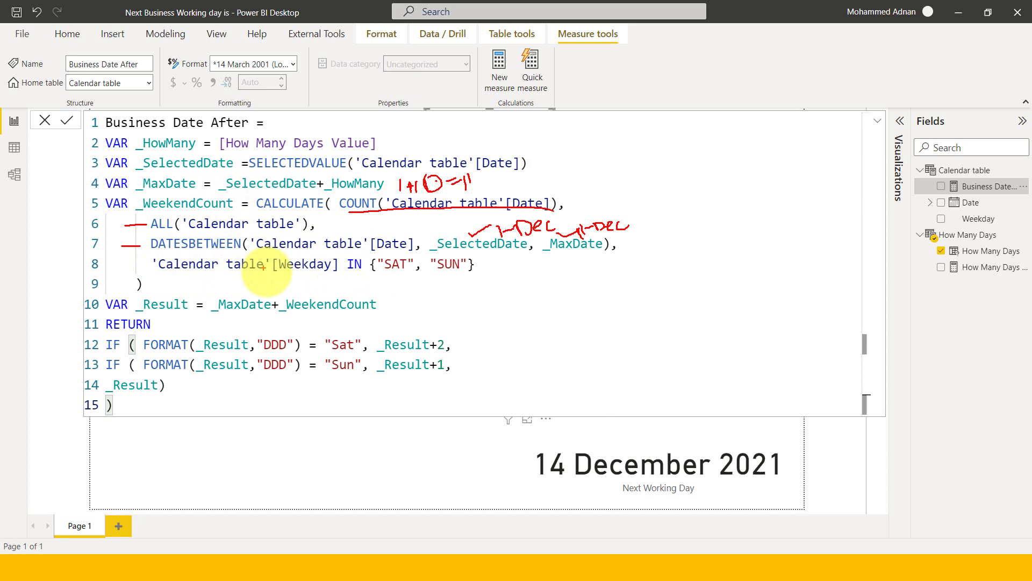
pyautogui.moveTo(379, 274); pyautogui.dragTo(482, 274)
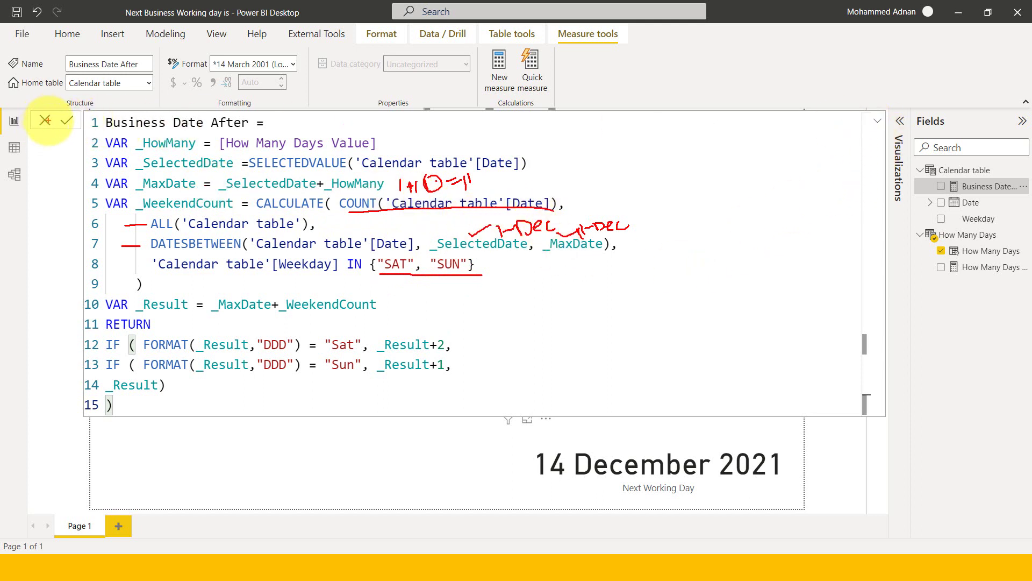
pyautogui.click(45, 121)
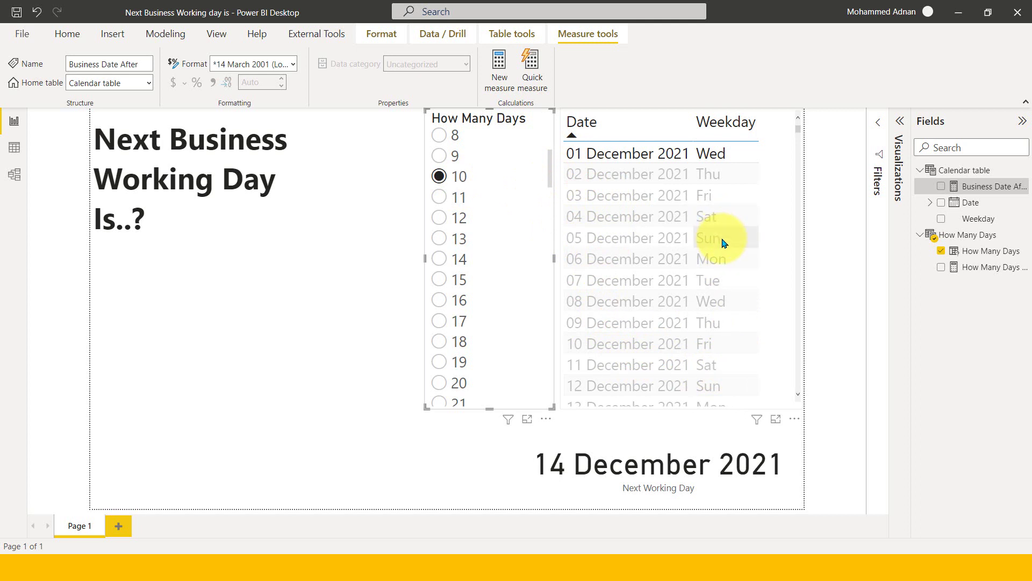
pyautogui.click(963, 202)
pyautogui.click(981, 186)
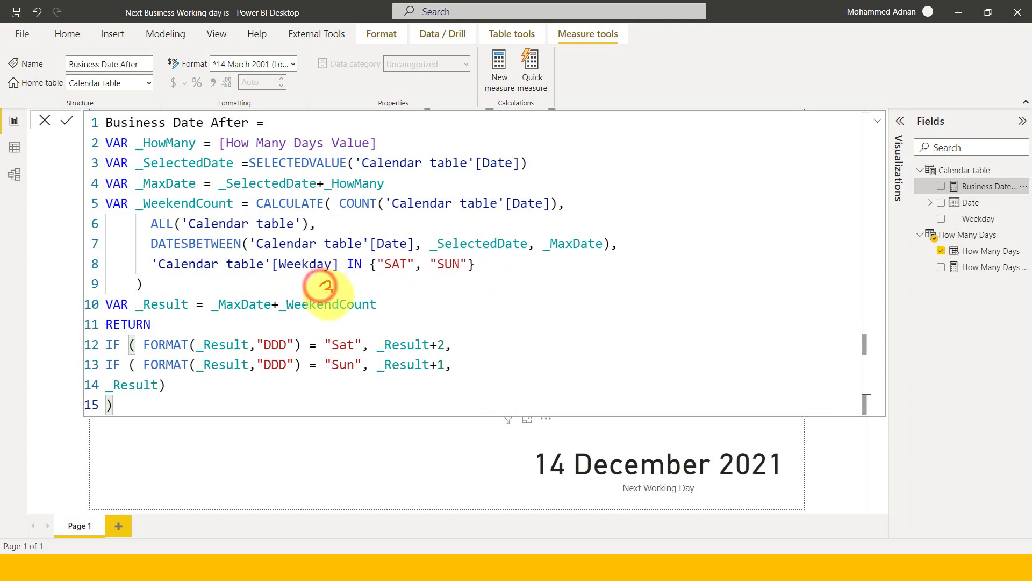
pyautogui.moveTo(321, 287); pyautogui.dragTo(324, 296)
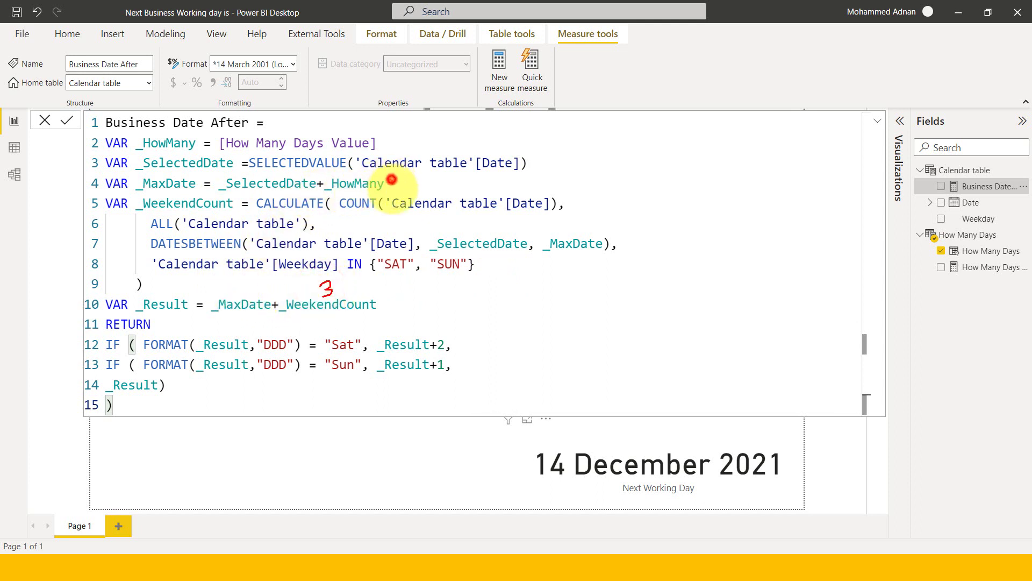
pyautogui.moveTo(392, 183); pyautogui.dragTo(438, 185)
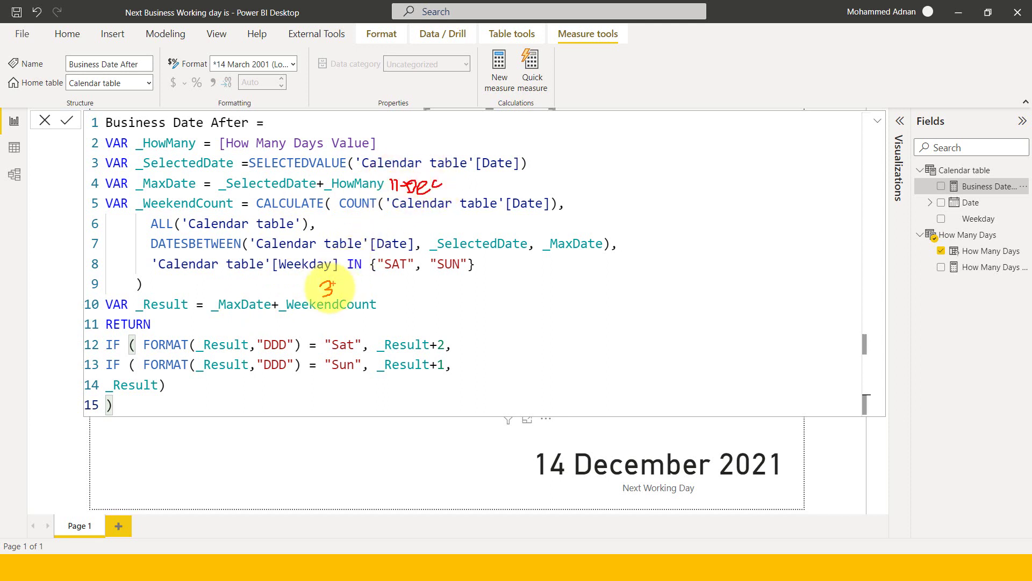
pyautogui.moveTo(309, 293); pyautogui.dragTo(315, 294)
pyautogui.hotkey('ctrl', 'z')
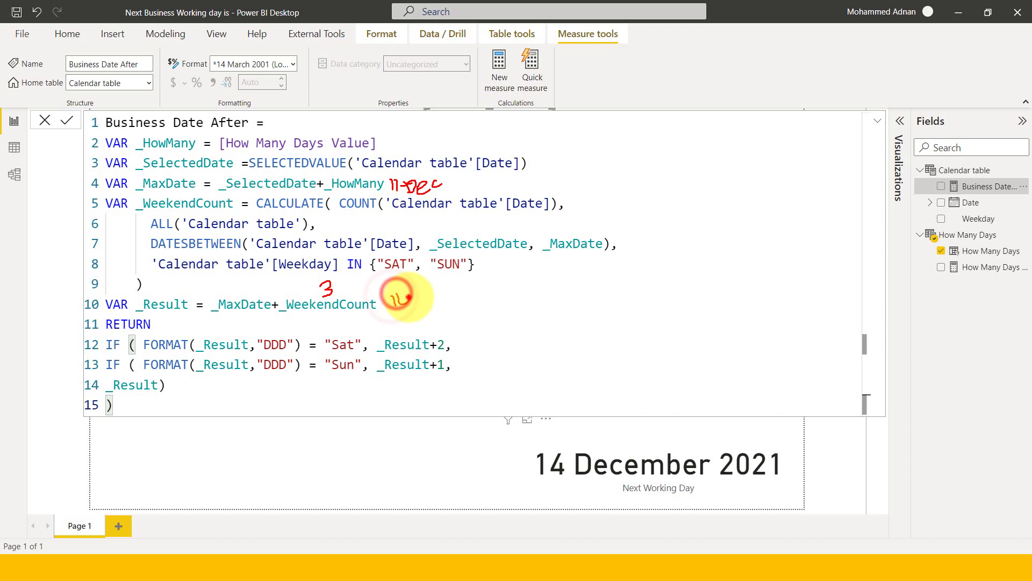
pyautogui.moveTo(410, 296); pyautogui.dragTo(415, 293)
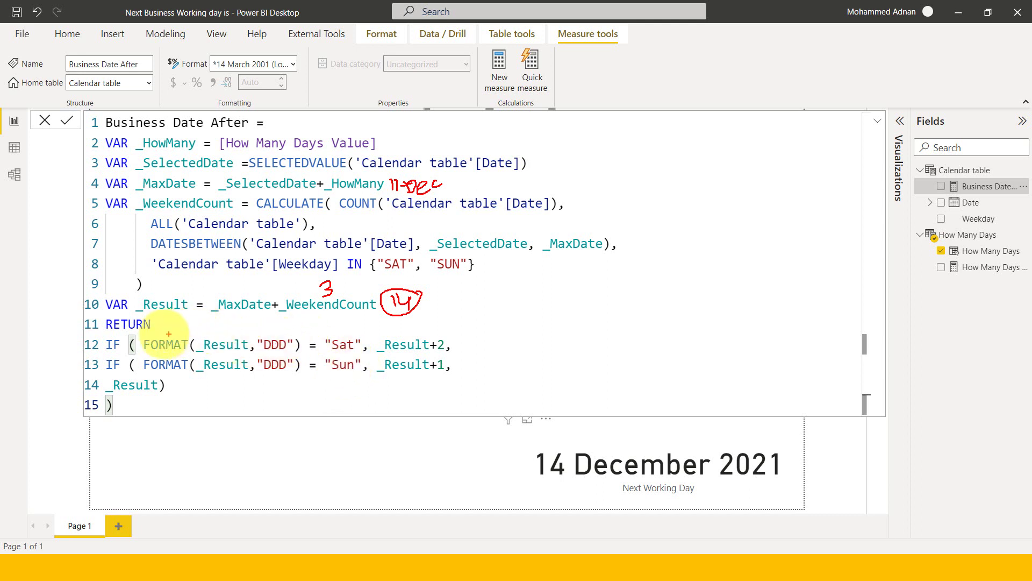
pyautogui.moveTo(101, 334); pyautogui.dragTo(189, 337)
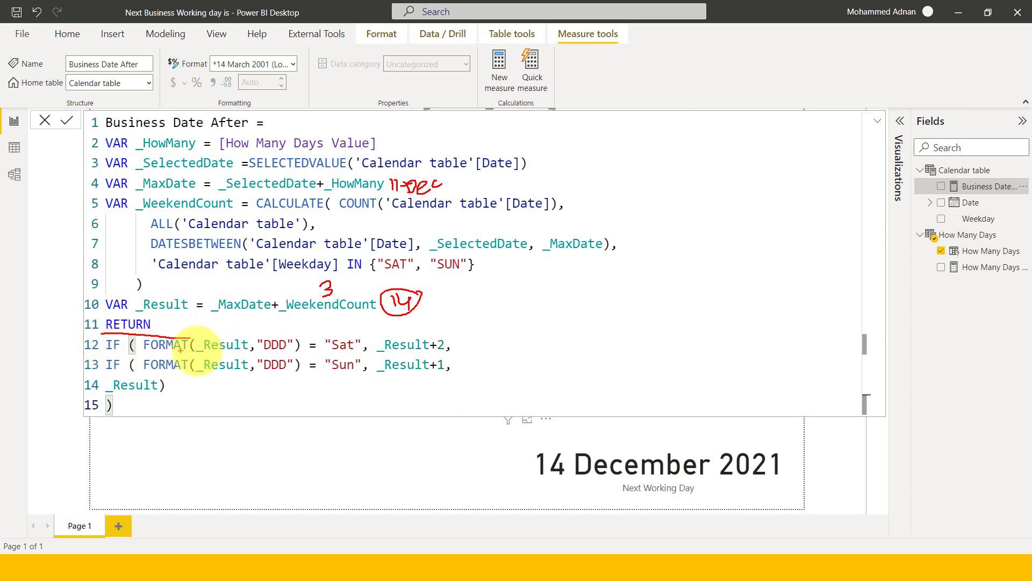
pyautogui.moveTo(171, 320); pyautogui.dragTo(186, 315)
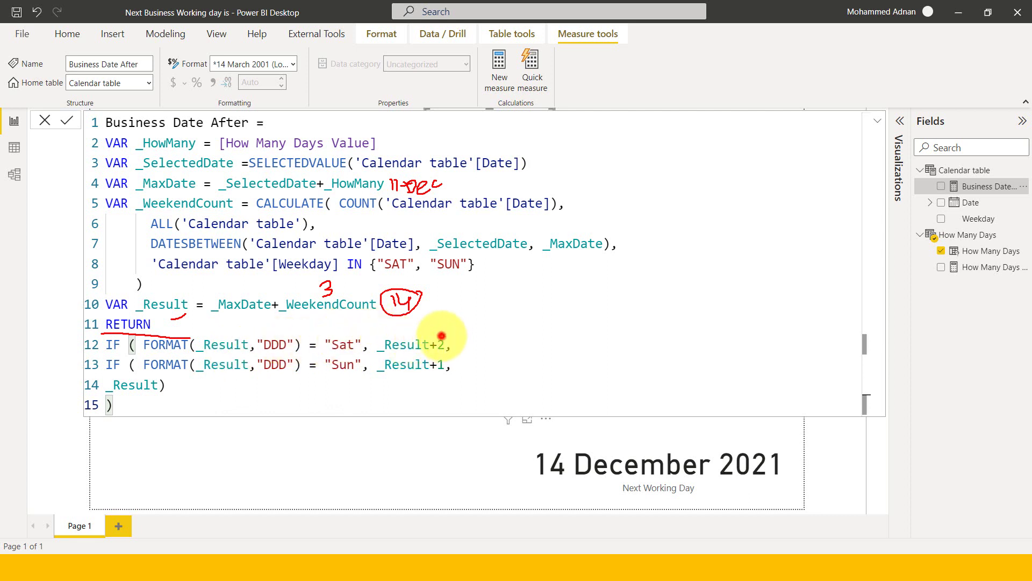
pyautogui.moveTo(441, 336); pyautogui.dragTo(463, 319)
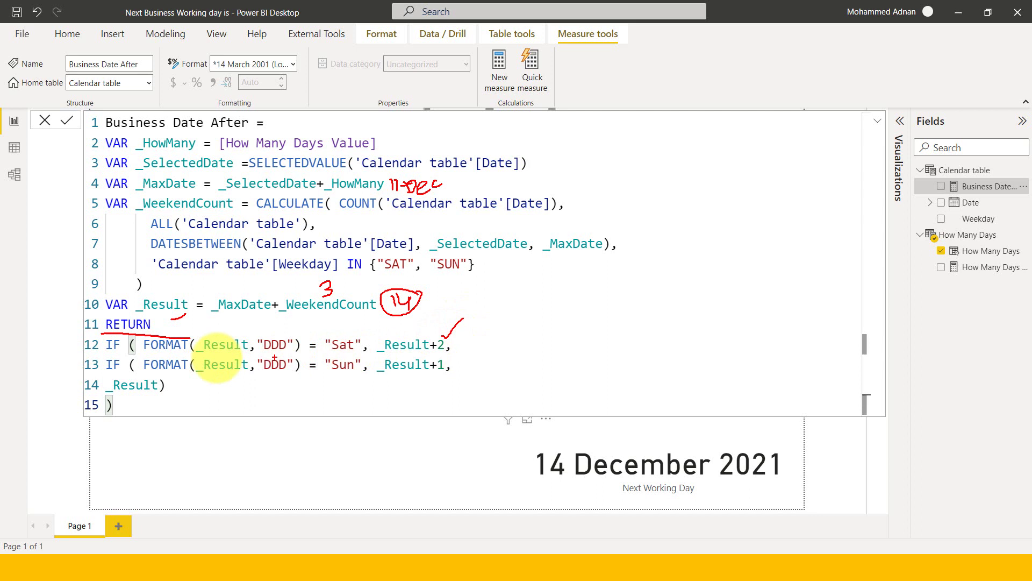
pyautogui.press('e')
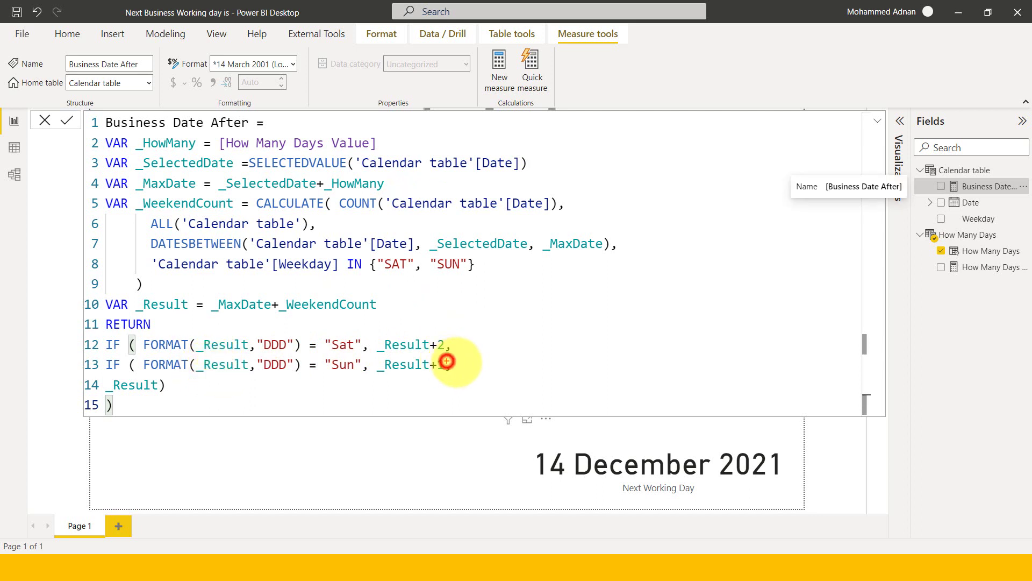
pyautogui.moveTo(447, 359); pyautogui.dragTo(469, 353)
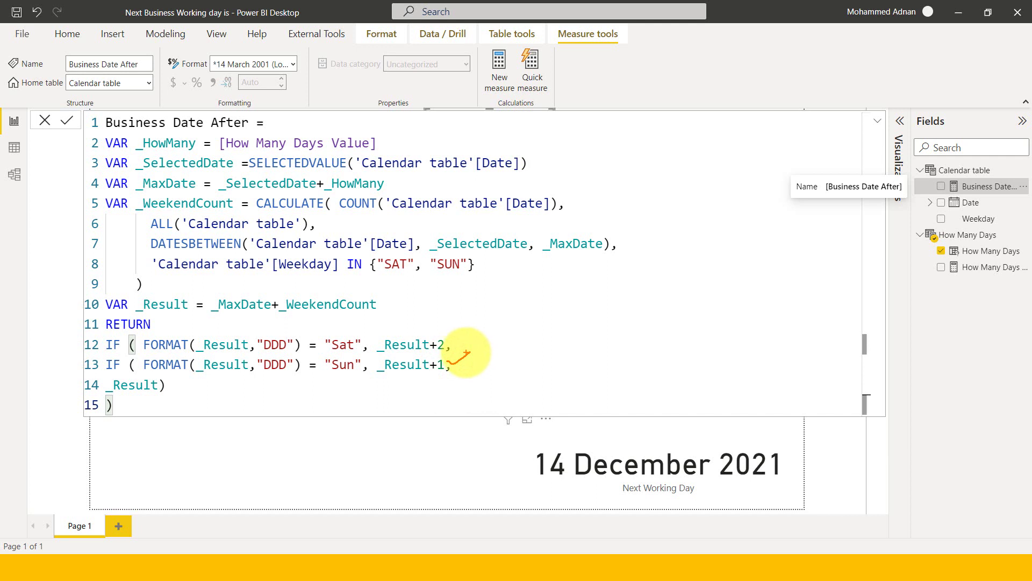
pyautogui.moveTo(342, 334); pyautogui.dragTo(353, 352)
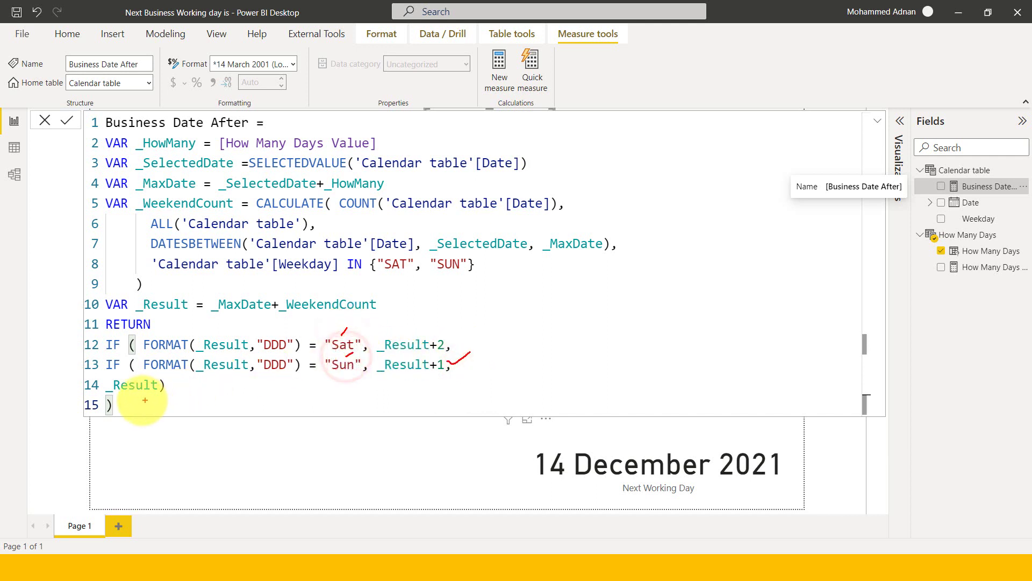
pyautogui.moveTo(166, 396); pyautogui.dragTo(125, 396)
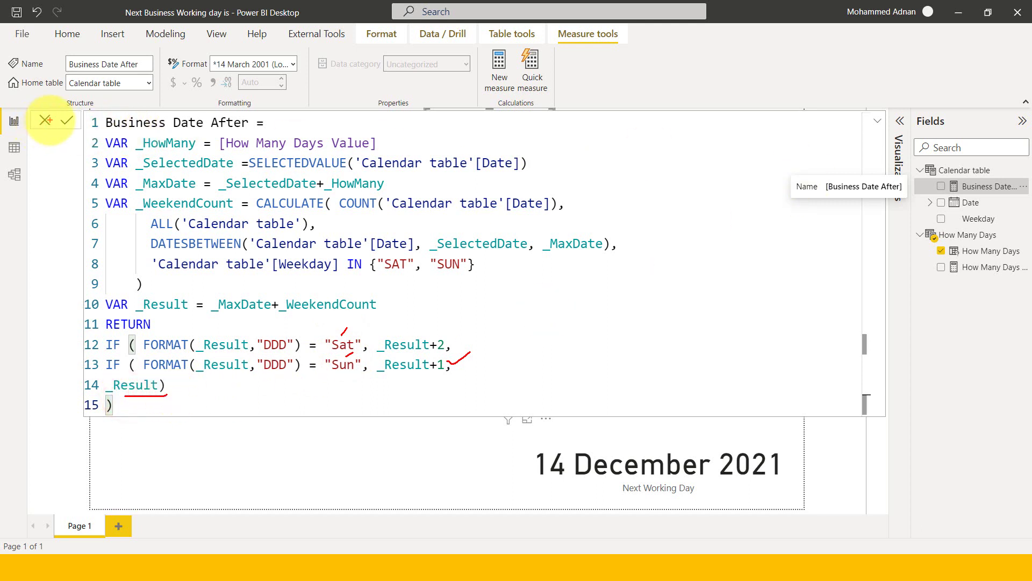
# Close the measure formula and scroll the Date/Weekday table, with 14 December 2021 still shown
pyautogui.click(46, 120)
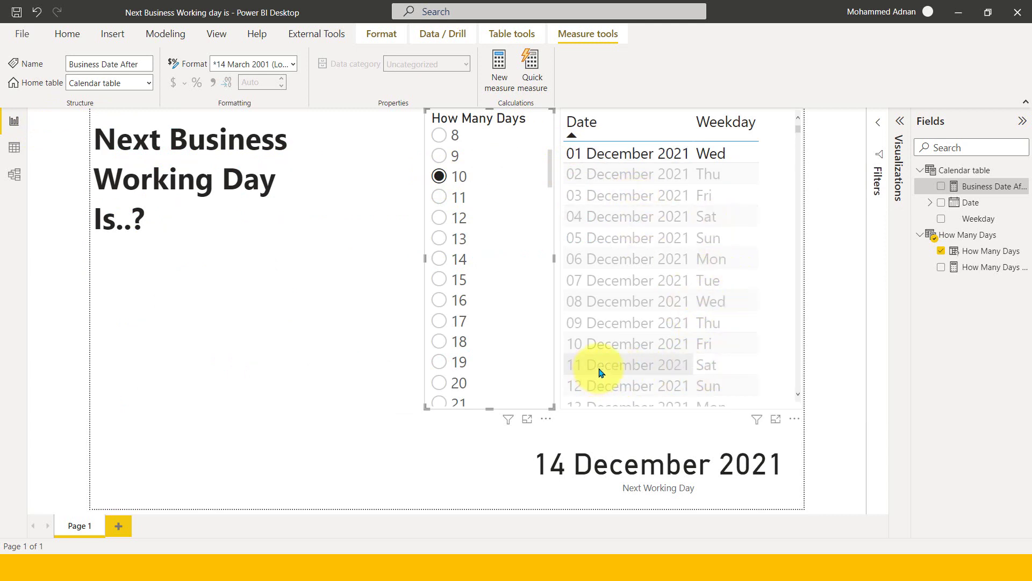
pyautogui.scroll(-2, 639, 362)
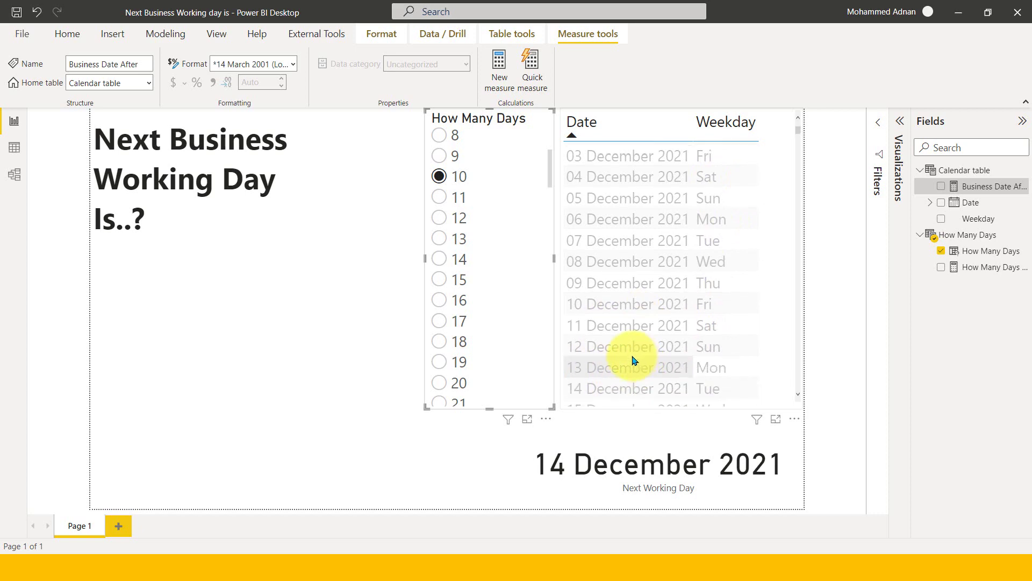